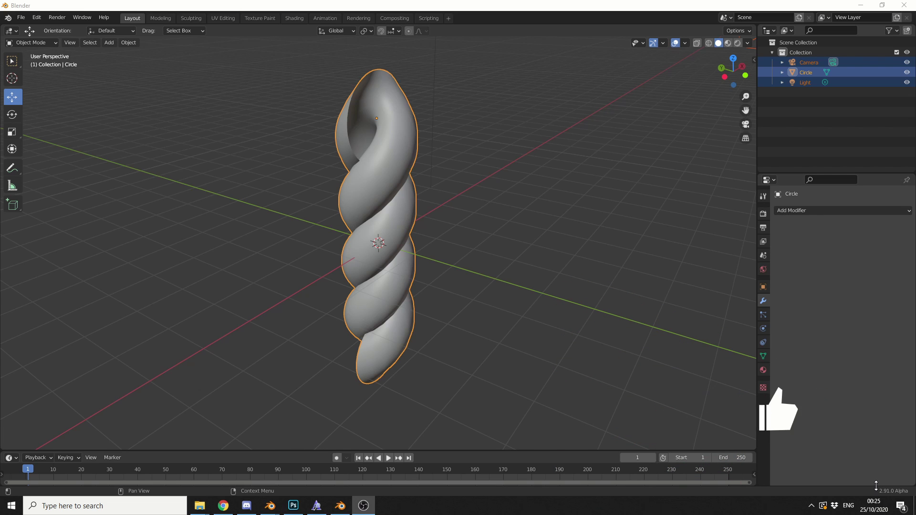
# Inspect the twisted mesh from several angles in wireframe, then return to solid shading
pyautogui.moveTo(533, 337); pyautogui.dragTo(450, 343, button='middle')
pyautogui.hotkey('shift', 'z')
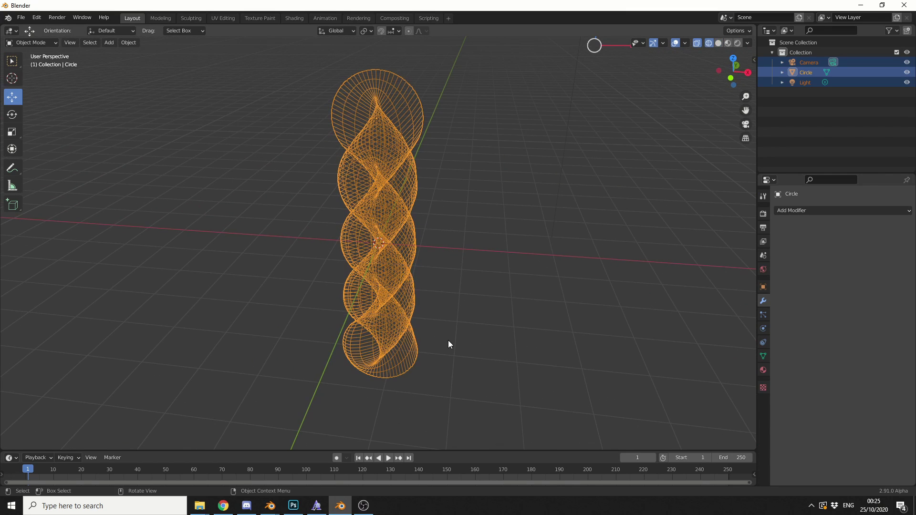
pyautogui.moveTo(505, 345); pyautogui.dragTo(572, 359, button='middle')
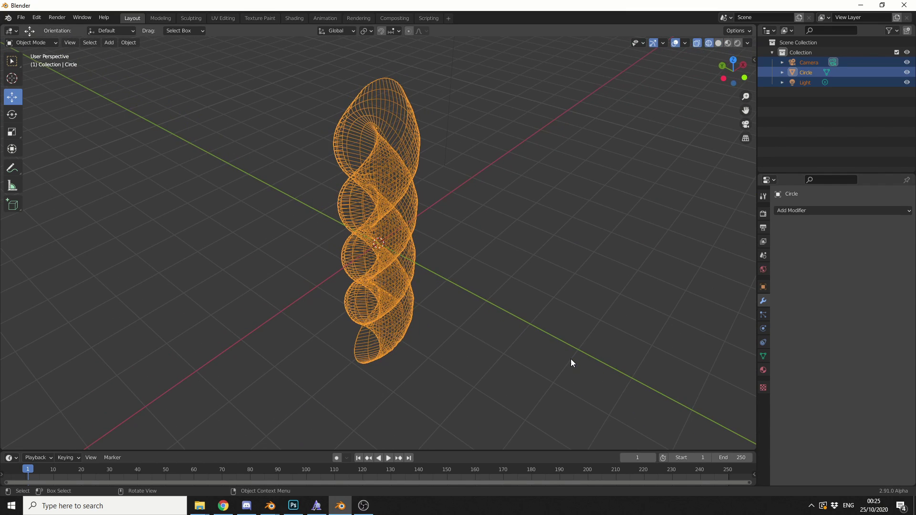
pyautogui.hotkey('shift', 'z')
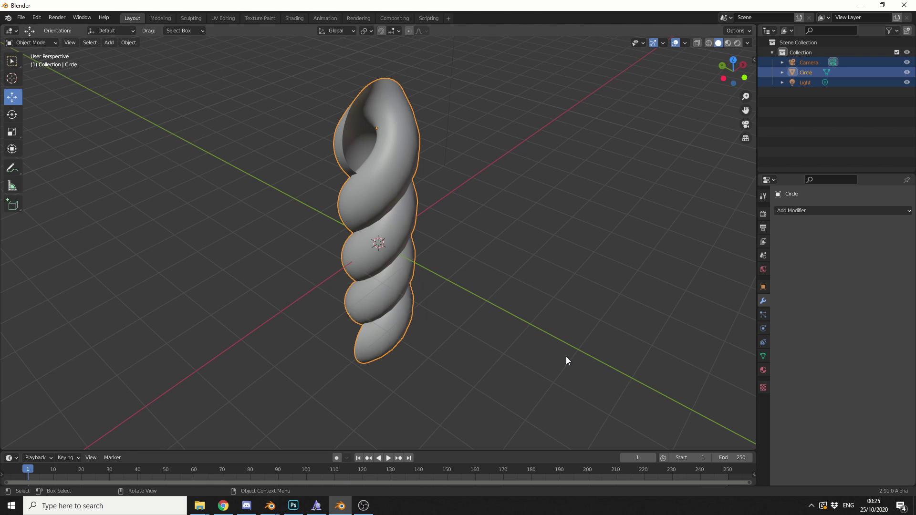
# In the UV Editing workspace, create a new blank image named UVMAP1
pyautogui.click(221, 19)
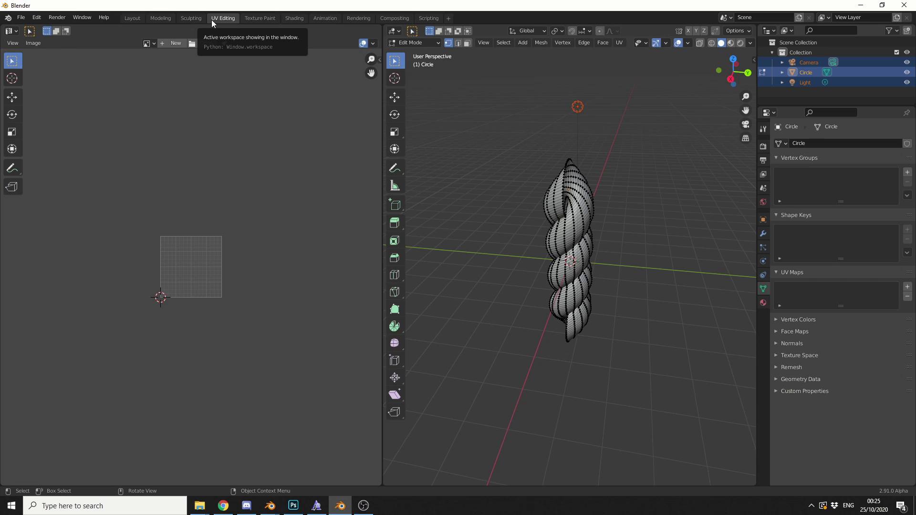
pyautogui.click(173, 44)
pyautogui.click(197, 60)
pyautogui.press('BackSpace')
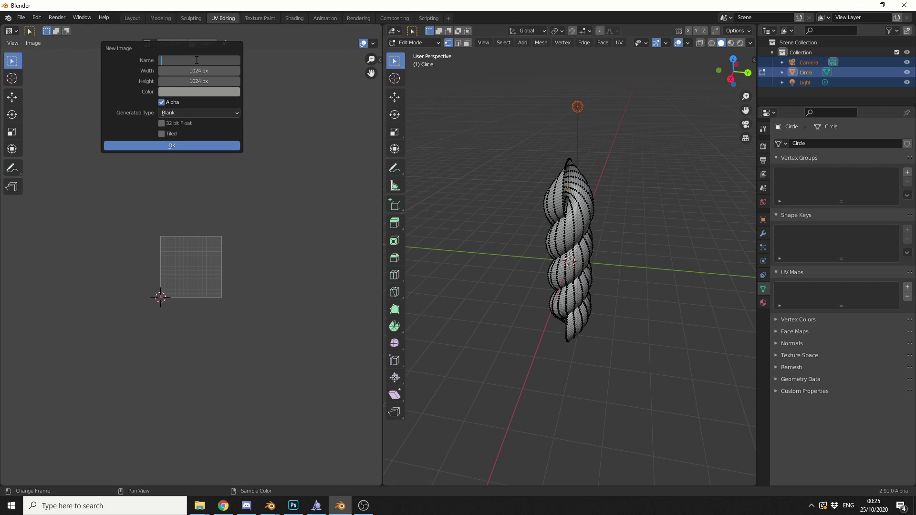
pyautogui.write('UVMAP1')
pyautogui.click(193, 148)
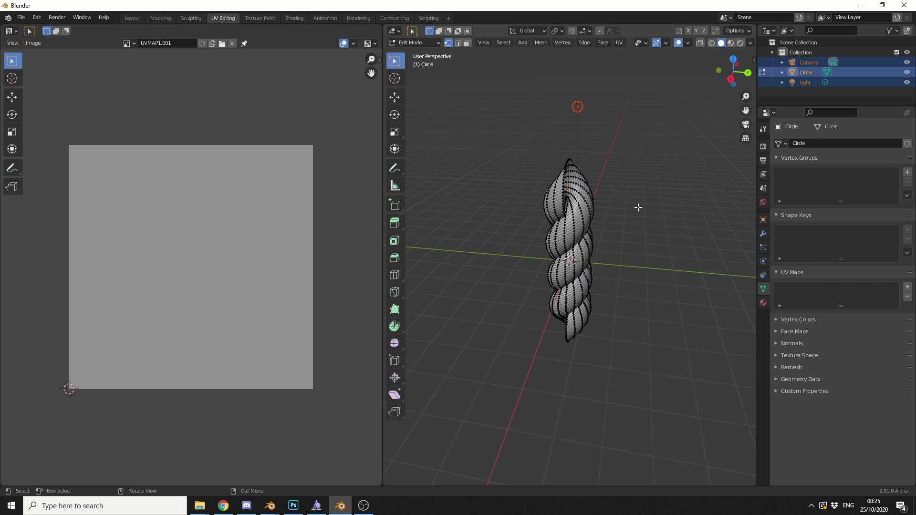
# Lightmap Pack the whole mesh with Image Size 1024 and Margin 0
pyautogui.press('a')
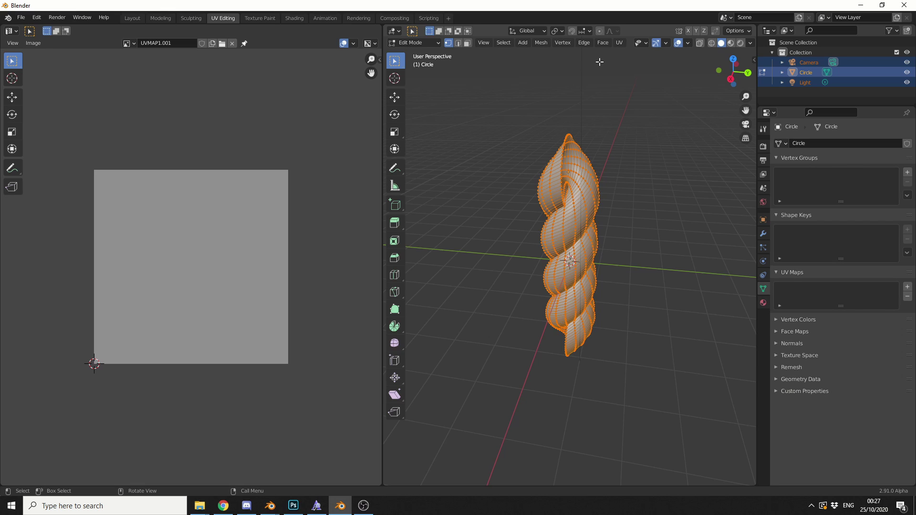
pyautogui.click(623, 43)
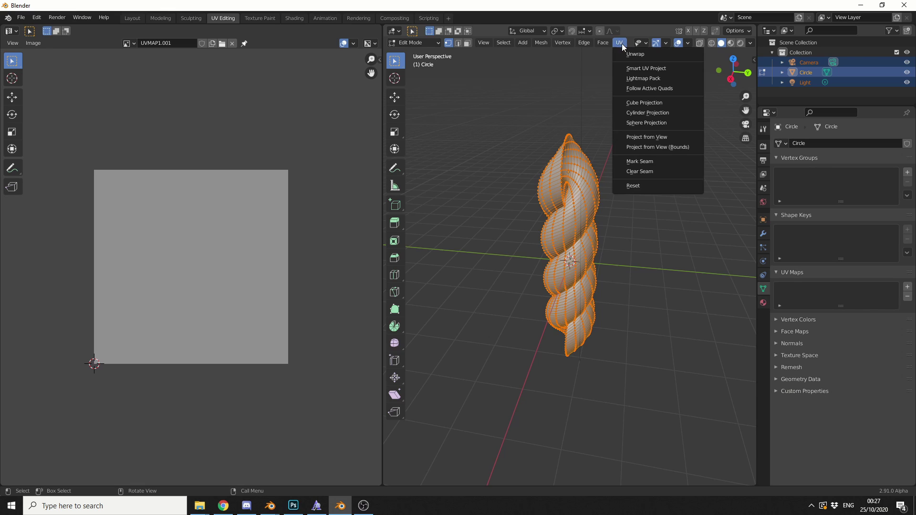
pyautogui.click(646, 79)
pyautogui.click(670, 143)
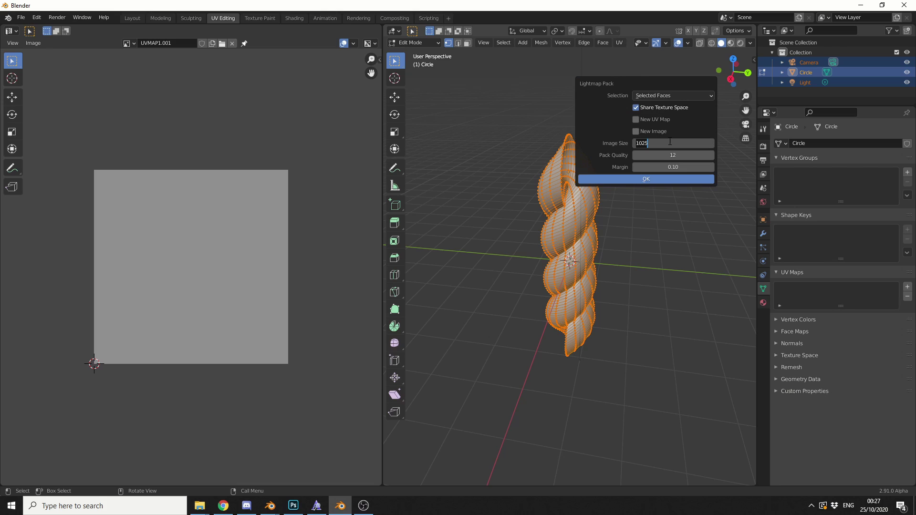
pyautogui.hotkey('ctrl', 'a')
pyautogui.write('1024')
pyautogui.press('Return')
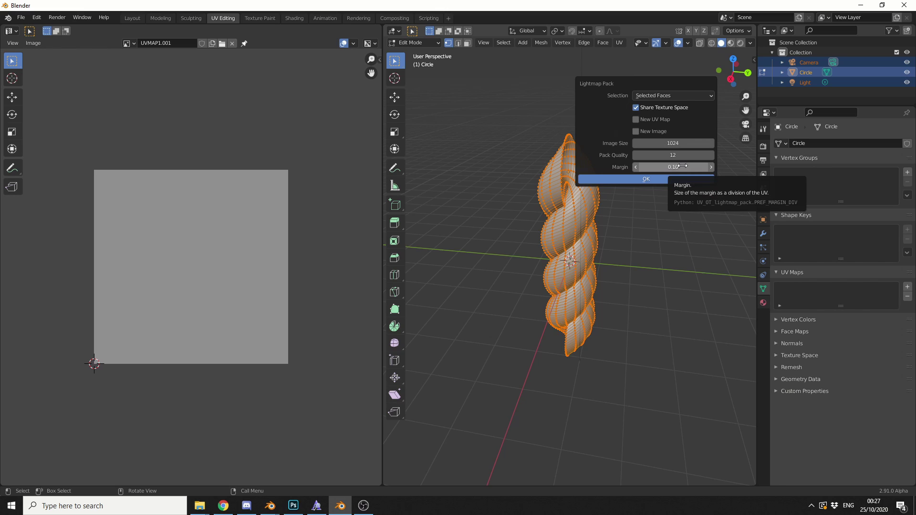
pyautogui.click(683, 166)
pyautogui.write('0')
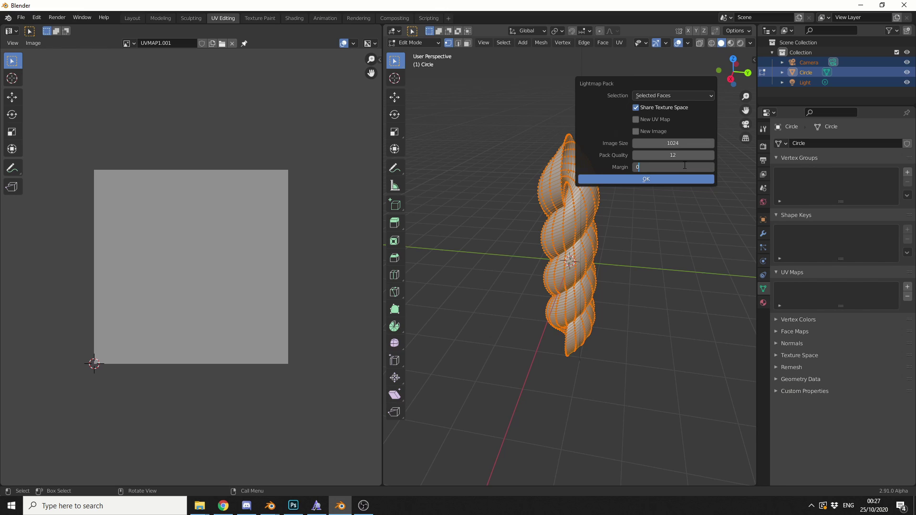
pyautogui.press('Return')
pyautogui.click(645, 179)
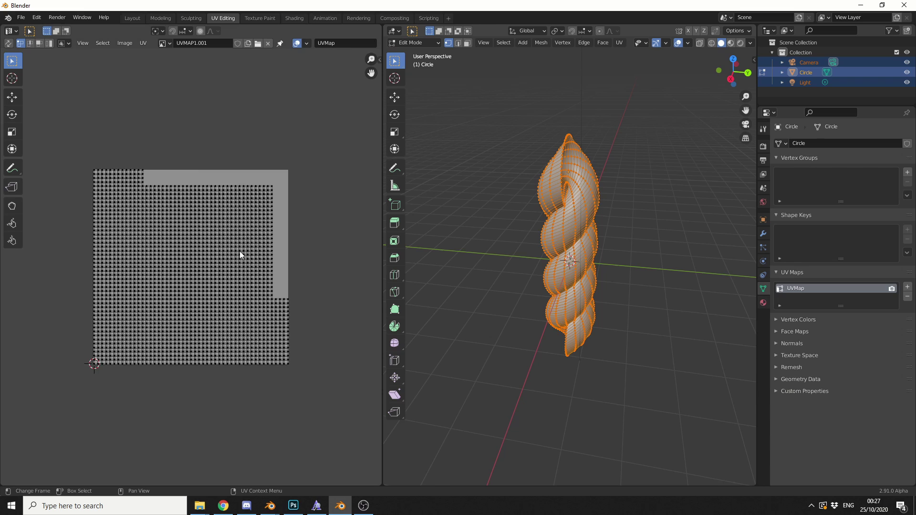
pyautogui.scroll(10, 248, 251)
pyautogui.scroll(-10, 280, 262)
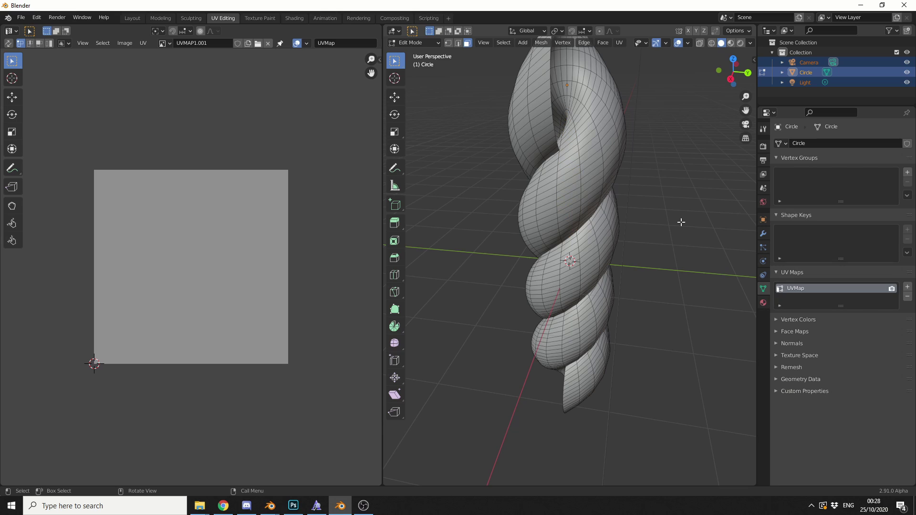
# Select a spiral face, make its neighbour the active quad, then select the whole mesh
pyautogui.click(575, 187)
pyautogui.keyDown('shift'); pyautogui.click(592, 176); pyautogui.keyUp('shift')
pyautogui.scroll(2, 186, 310)
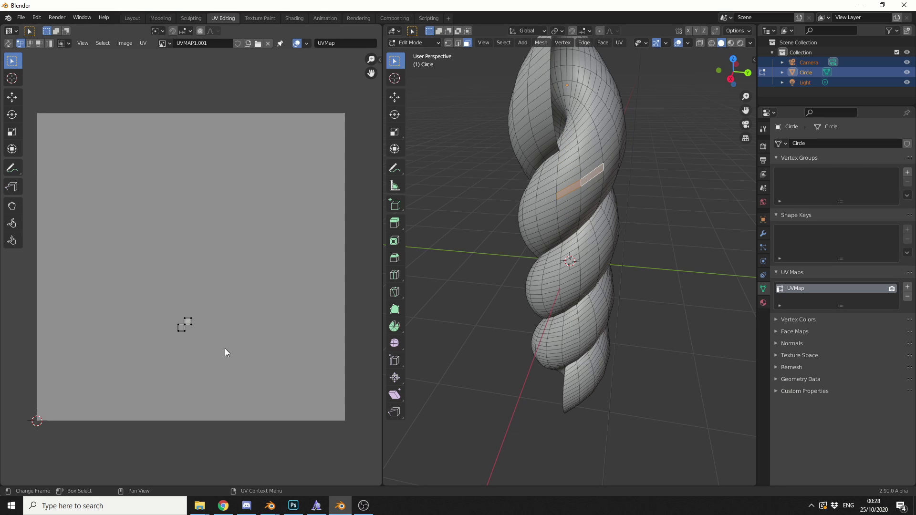
pyautogui.scroll(-2, 225, 348)
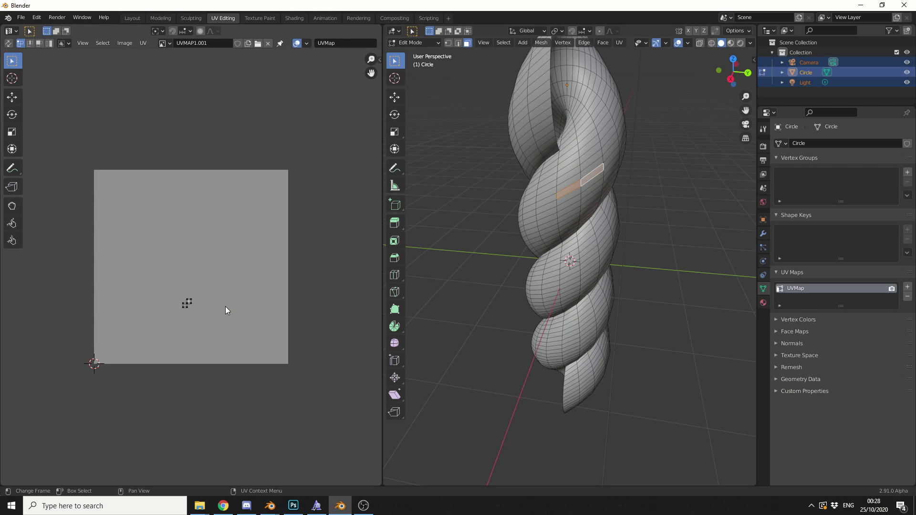
pyautogui.press('a')
pyautogui.scroll(-2, 549, 308)
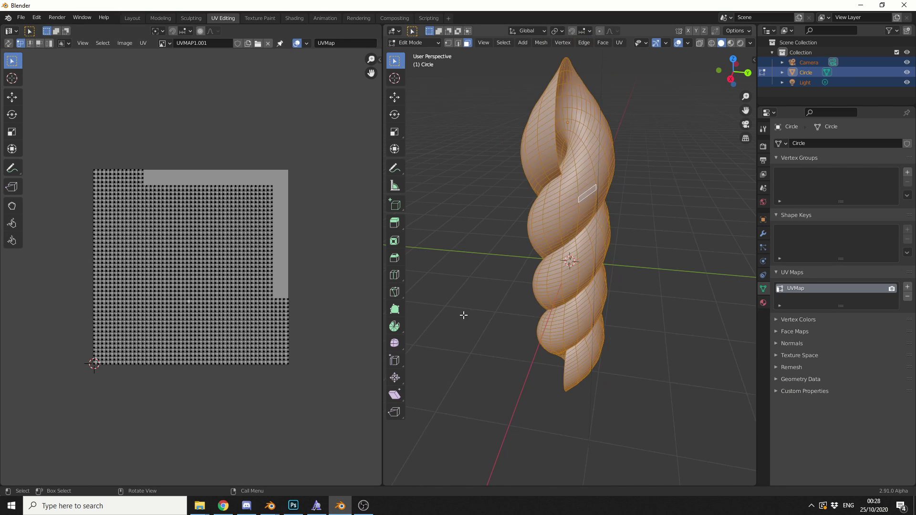
# Straighten the UVs with Follow Active Quads, then reselect an active face, the mesh and all UVs
pyautogui.rightClick(170, 215)
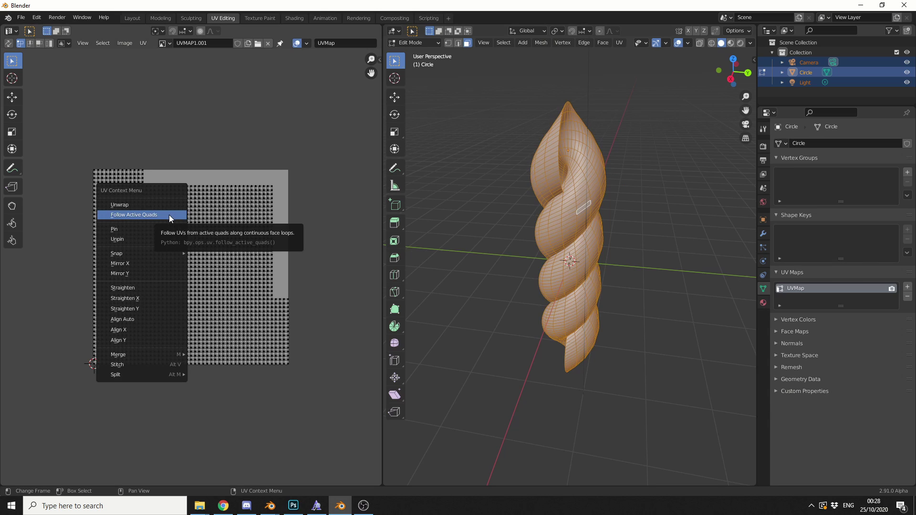
pyautogui.click(169, 215)
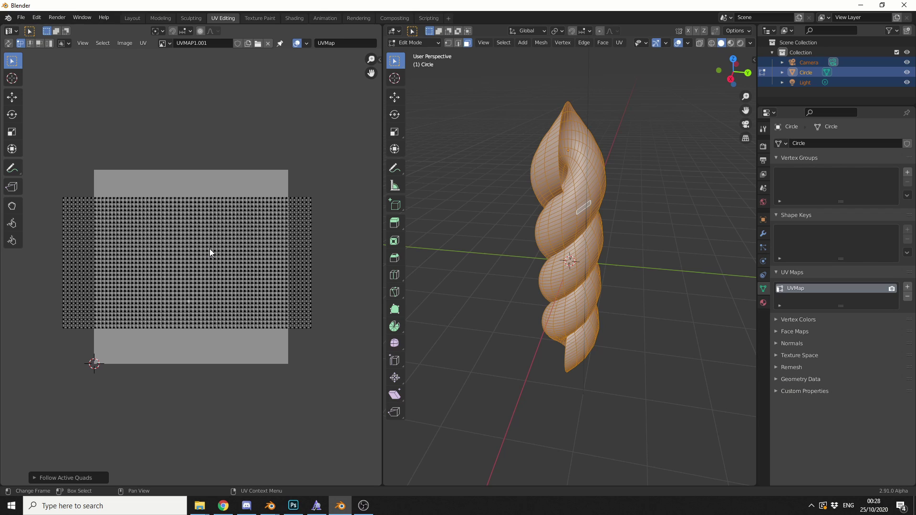
pyautogui.click(577, 217)
pyautogui.scroll(2, 608, 218)
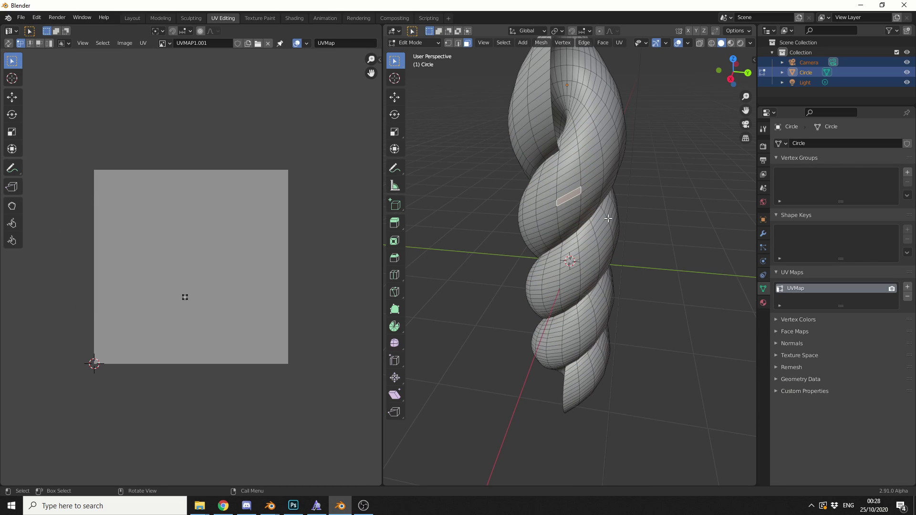
pyautogui.keyDown('shift'); pyautogui.click(604, 177); pyautogui.keyUp('shift')
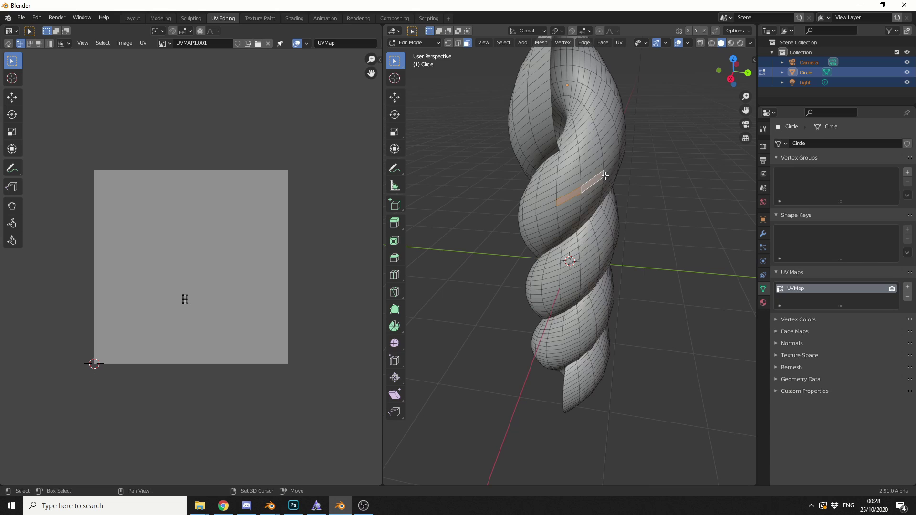
pyautogui.keyDown('alt'); pyautogui.click(553, 209); pyautogui.keyUp('alt')
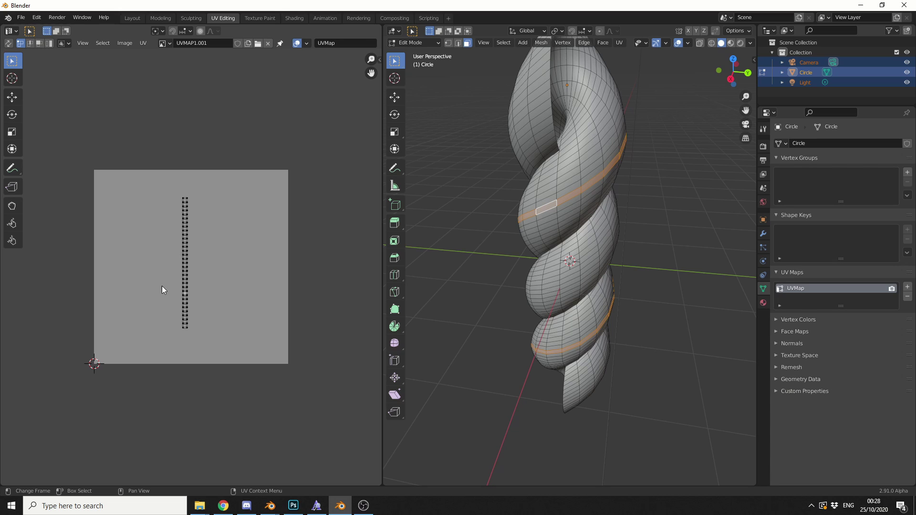
pyautogui.press('a')
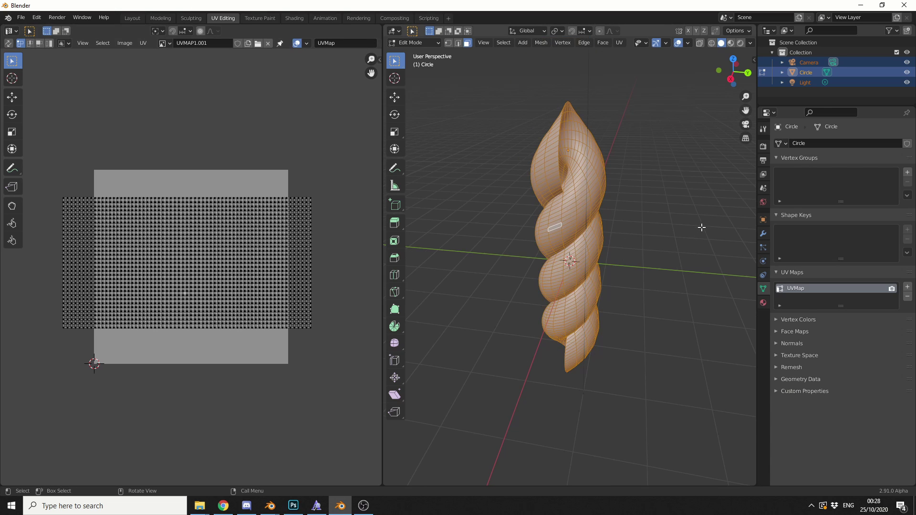
pyautogui.moveTo(42, 181); pyautogui.dragTo(327, 345)
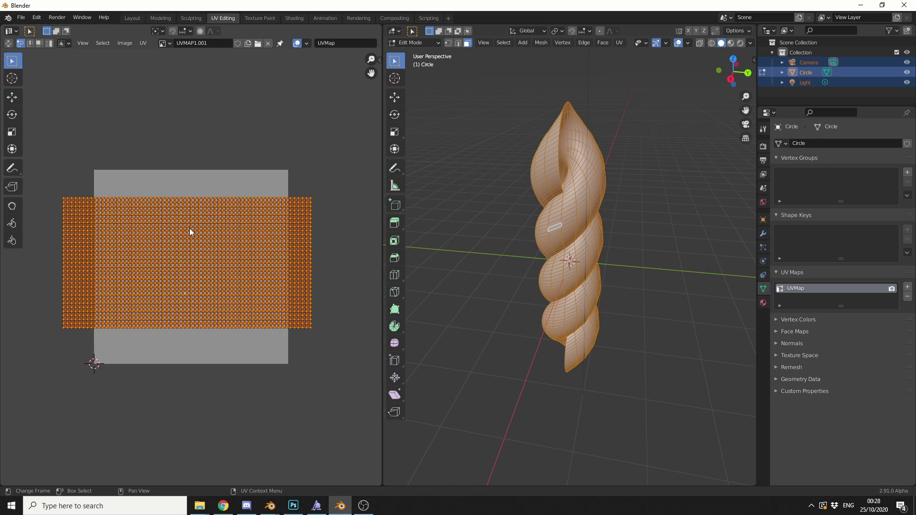
# Fit the rectangular UV grid inside the image bounds with Pack Islands
pyautogui.click(143, 44)
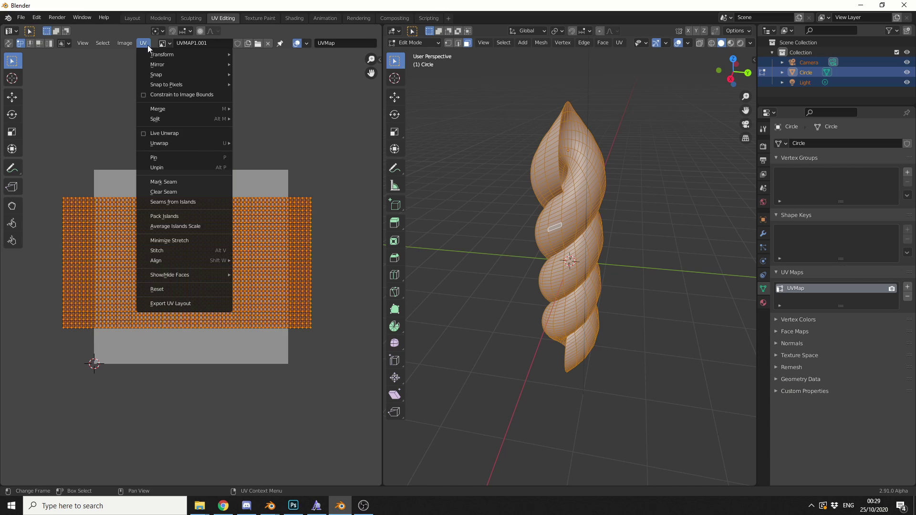
pyautogui.click(183, 215)
pyautogui.scroll(2, 296, 247)
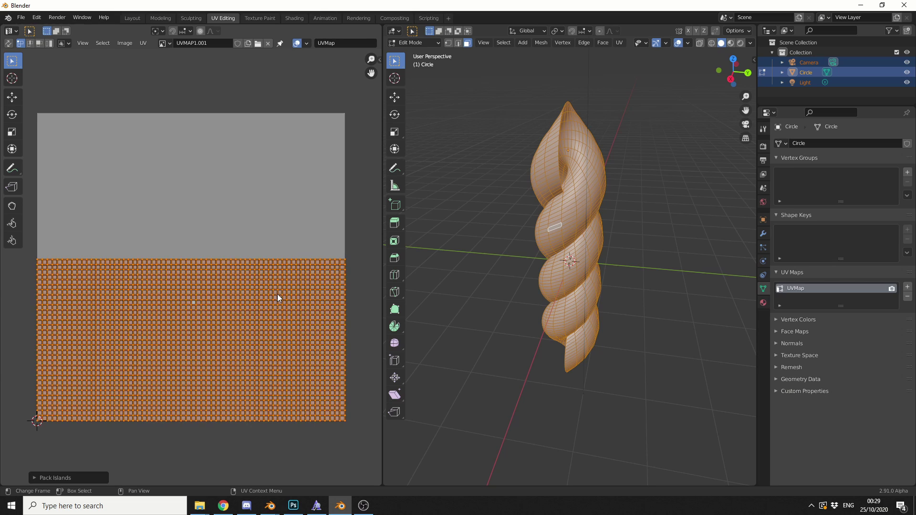
pyautogui.scroll(5, 557, 210)
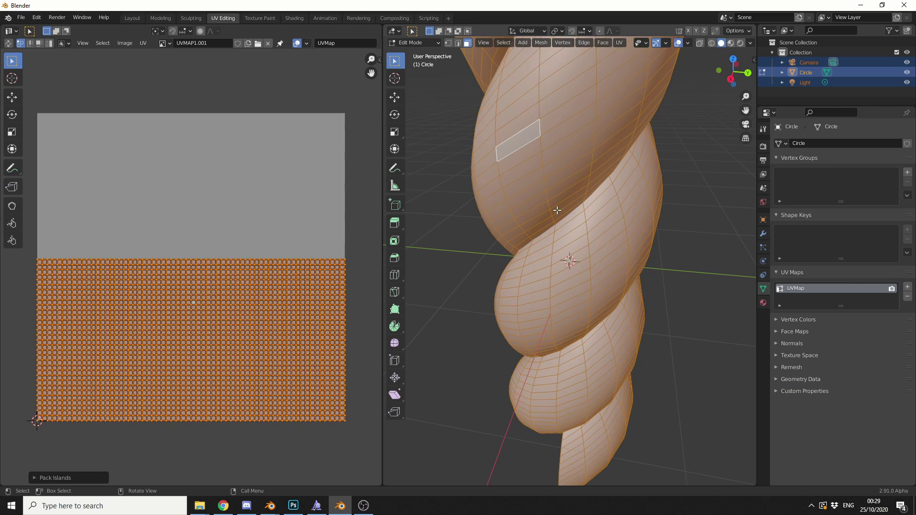
pyautogui.moveTo(526, 200); pyautogui.dragTo(585, 179, button='middle')
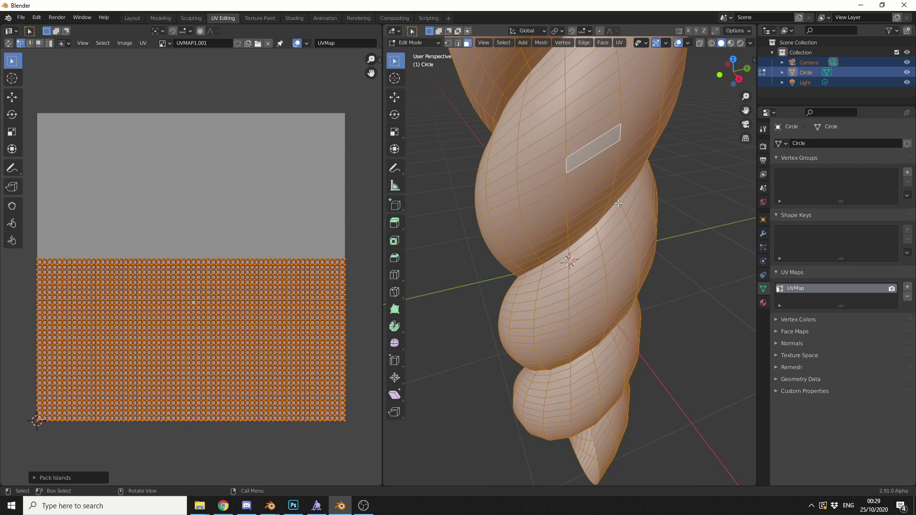
# Delete the existing UVMap and re-unwrap the spiral with a plain Unwrap
pyautogui.click(908, 297)
pyautogui.scroll(-4, 615, 200)
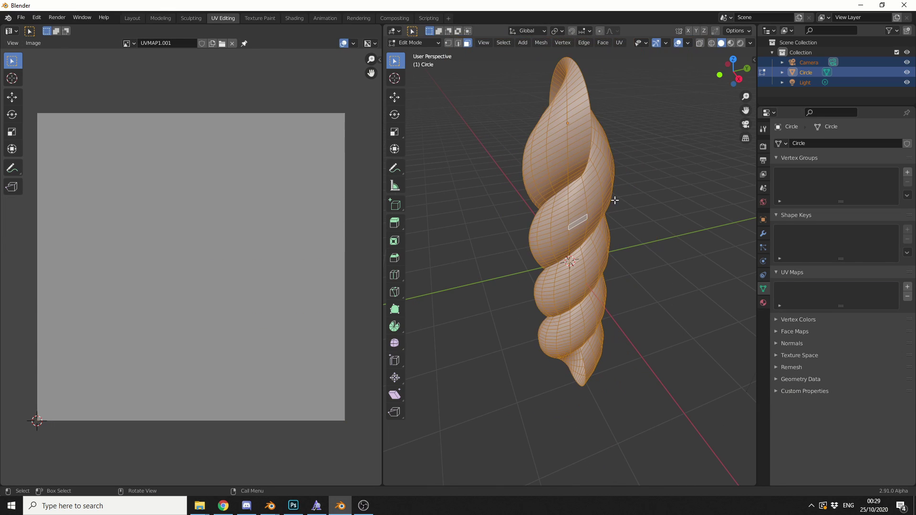
pyautogui.scroll(-2, 642, 91)
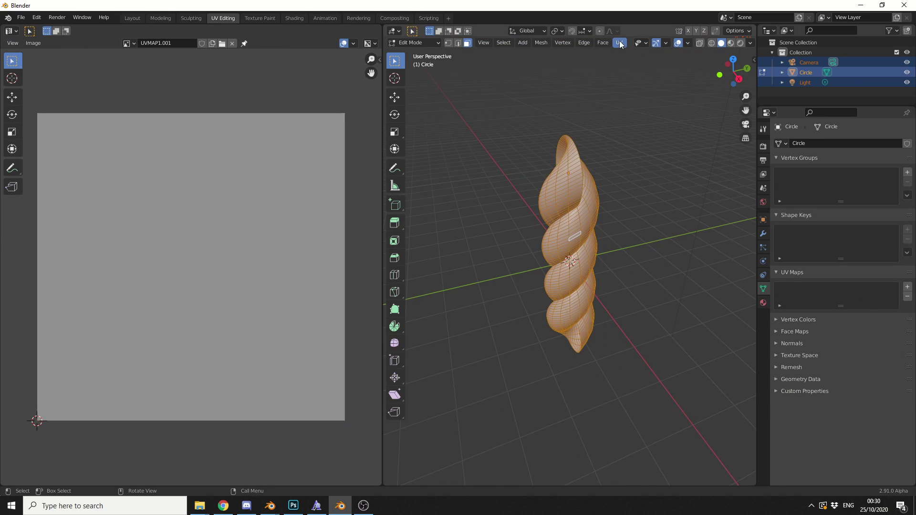
pyautogui.click(620, 42)
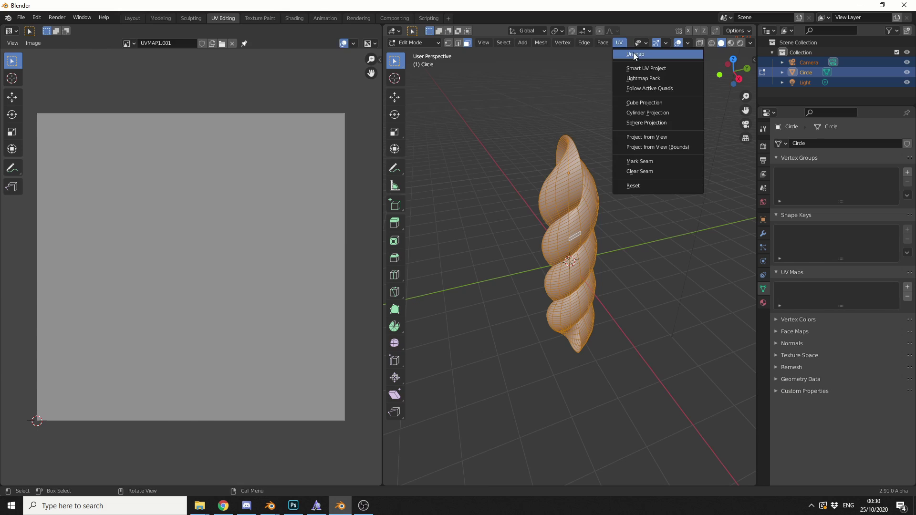
pyautogui.click(635, 54)
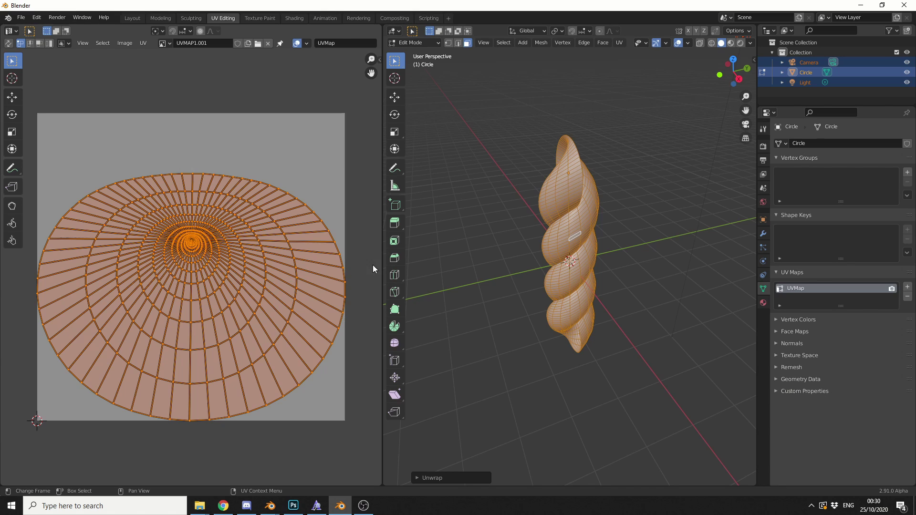
# Undo to having no UV map, then select one edge loop along the spiral in edge mode
pyautogui.hotkey('ctrl', 'z')
pyautogui.moveTo(650, 210)
pyautogui.mouseDown(button='middle')
pyautogui.moveTo(650, 234)
pyautogui.moveTo(651, 210)
pyautogui.mouseUp(button='middle')
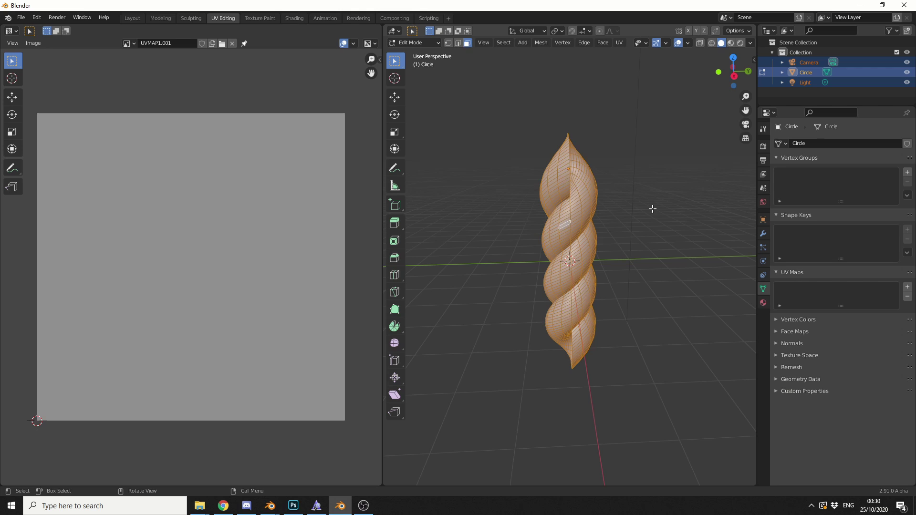
pyautogui.press('2')
pyautogui.scroll(5, 661, 229)
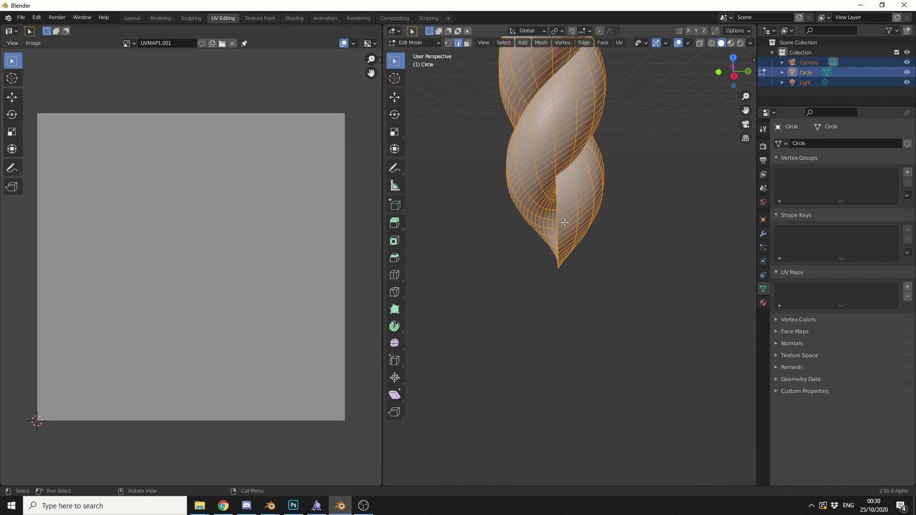
pyautogui.keyDown('alt'); pyautogui.click(565, 222); pyautogui.keyUp('alt')
pyautogui.scroll(-2, 564, 222)
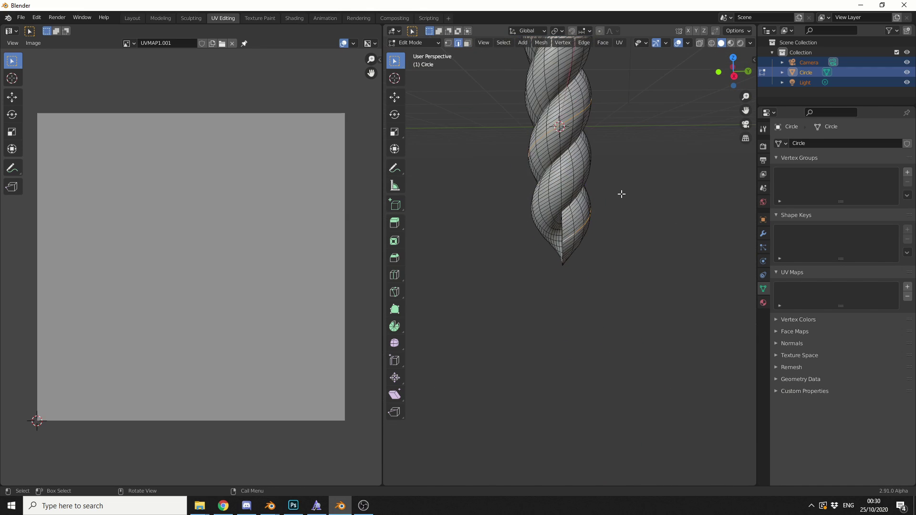
pyautogui.moveTo(622, 194)
pyautogui.mouseDown(button='middle')
pyautogui.moveTo(620, 187)
pyautogui.moveTo(659, 205)
pyautogui.moveTo(630, 207)
pyautogui.mouseUp(button='middle')
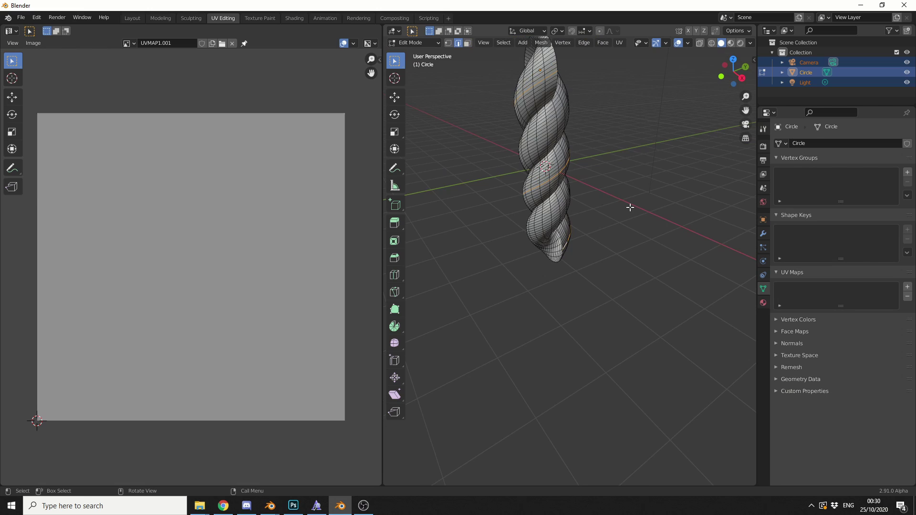
# Mark the edge loop as a seam, then select all and unwrap the mesh
pyautogui.click(609, 44)
pyautogui.click(649, 160)
pyautogui.press('a')
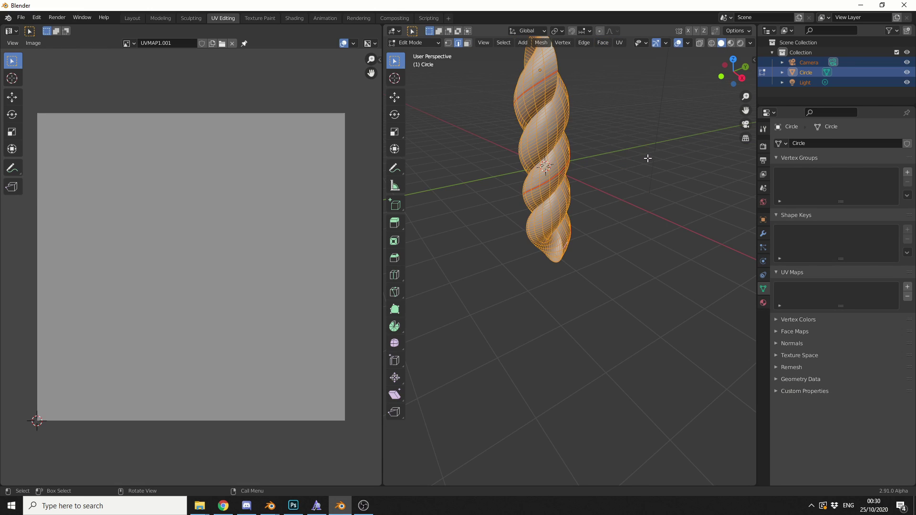
pyautogui.click(618, 46)
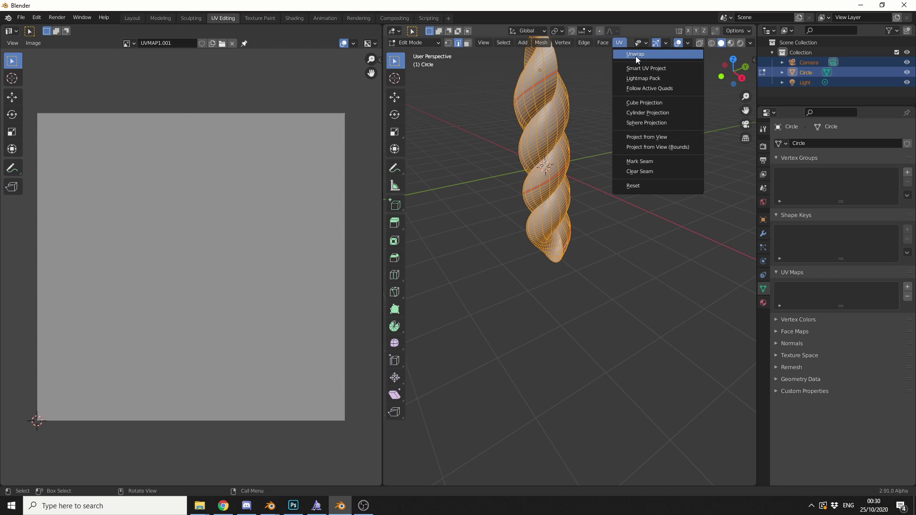
pyautogui.click(636, 56)
pyautogui.scroll(-1, 190, 225)
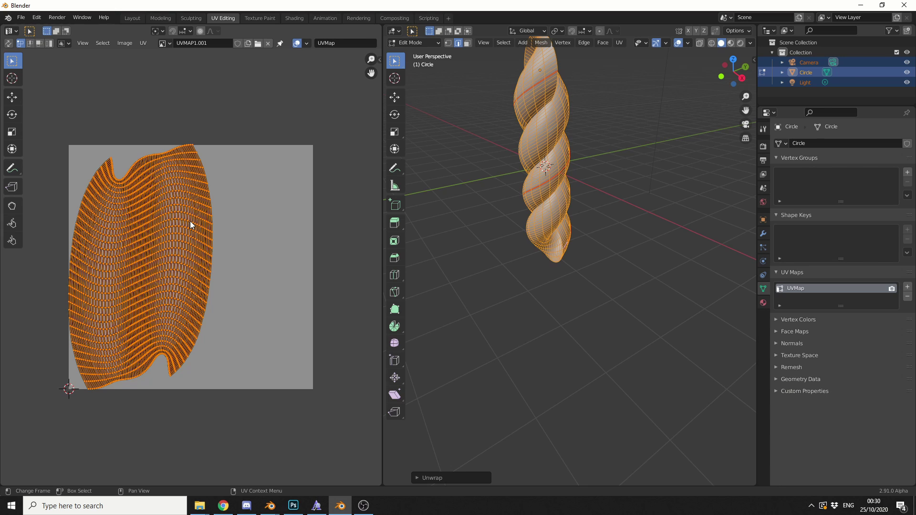
# In face selection, pick one quad of the wavy UV strip and zoom in on it
pyautogui.scroll(4, 293, 178)
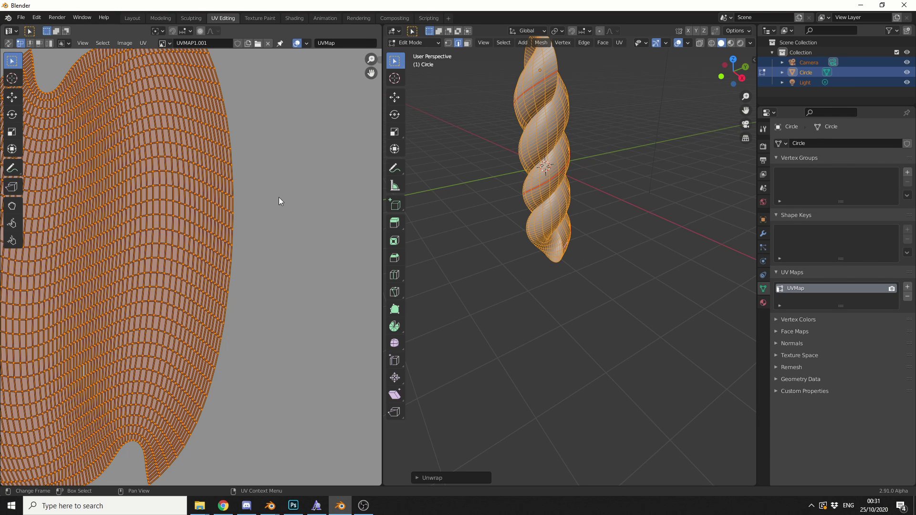
pyautogui.moveTo(273, 266); pyautogui.dragTo(375, 255, button='middle')
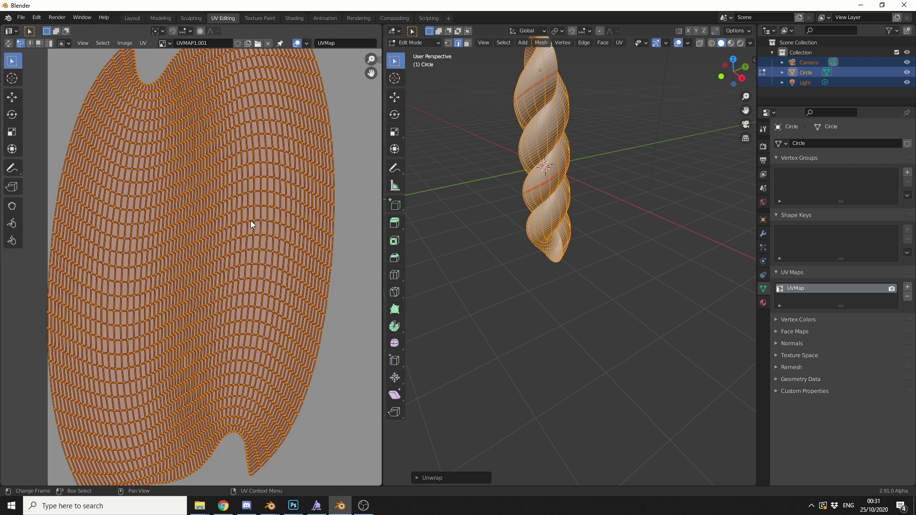
pyautogui.scroll(2, 253, 220)
pyautogui.scroll(2, 263, 217)
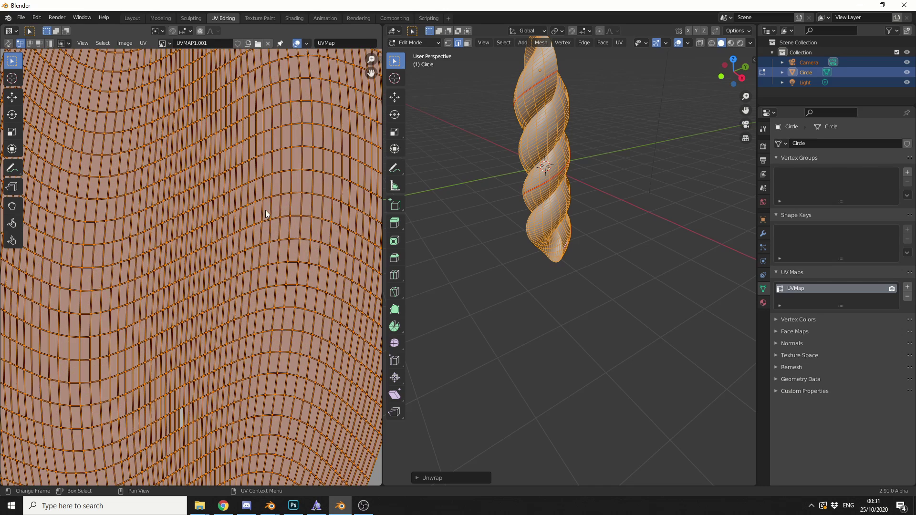
pyautogui.click(296, 205)
pyautogui.press('3')
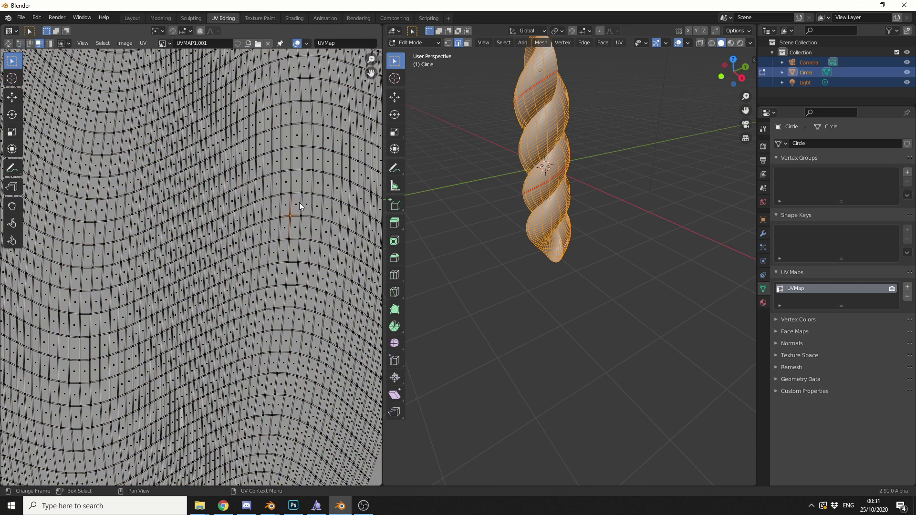
pyautogui.click(297, 202)
pyautogui.scroll(1, 324, 220)
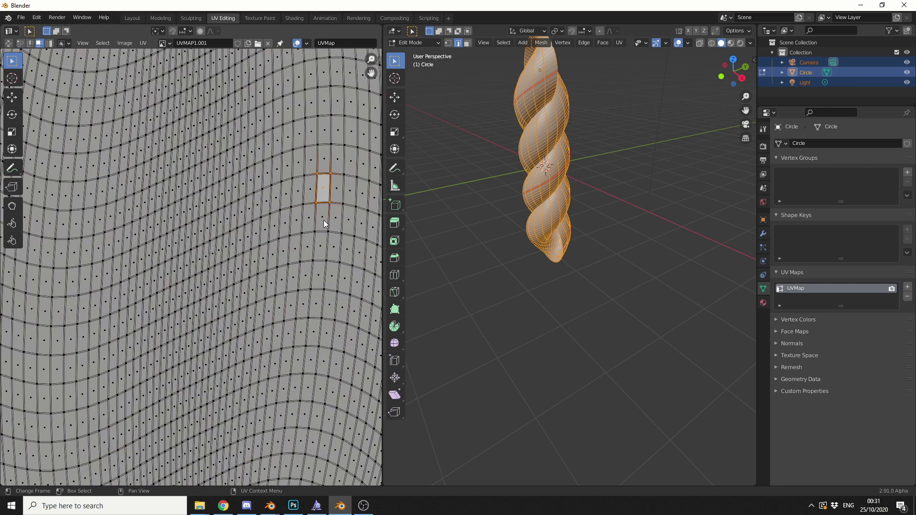
pyautogui.moveTo(323, 220); pyautogui.dragTo(225, 266, button='middle')
pyautogui.scroll(3, 225, 266)
pyautogui.moveTo(288, 264); pyautogui.dragTo(263, 290, button='middle')
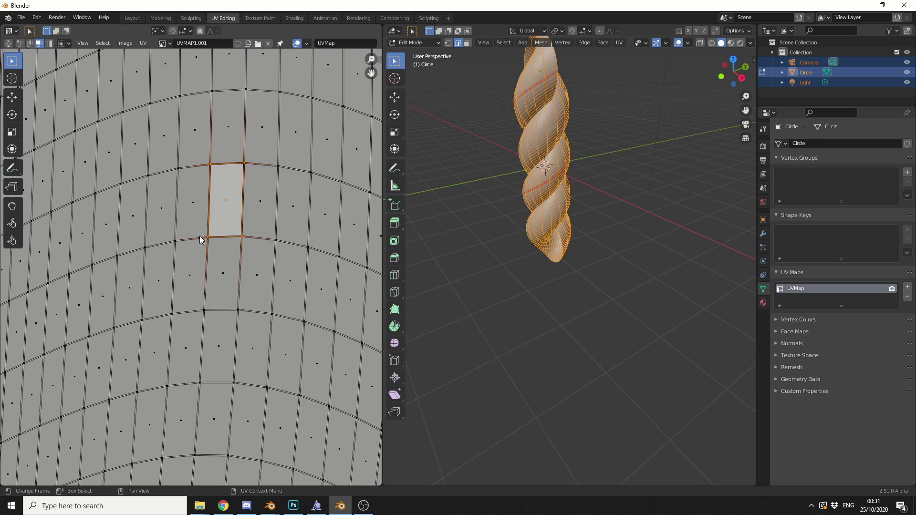
# Level the reference quad's top and bottom UV edges by scaling them to Y 0
pyautogui.press('1')
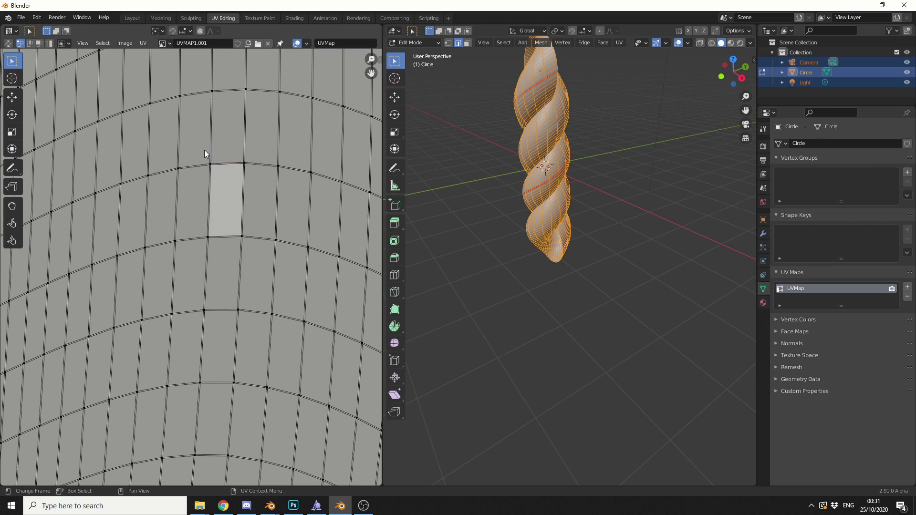
pyautogui.moveTo(204, 150); pyautogui.dragTo(254, 173)
pyautogui.press('s')
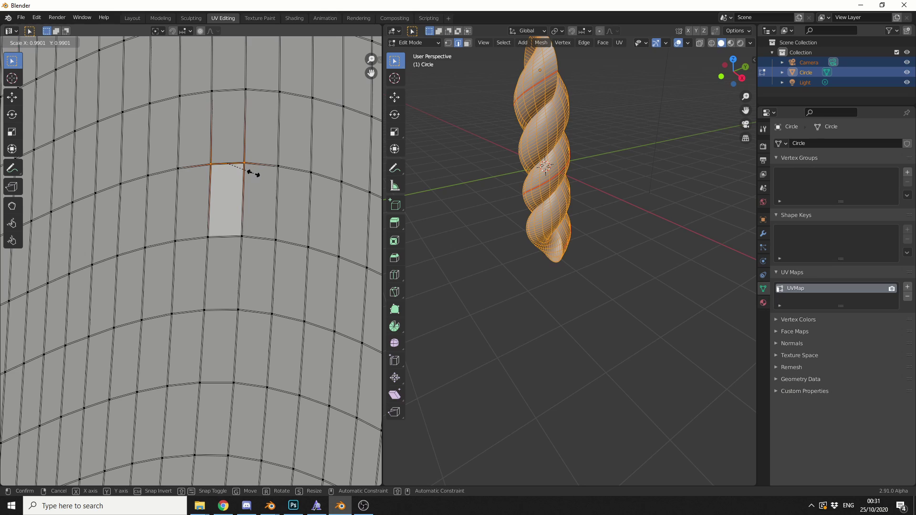
pyautogui.write('y')
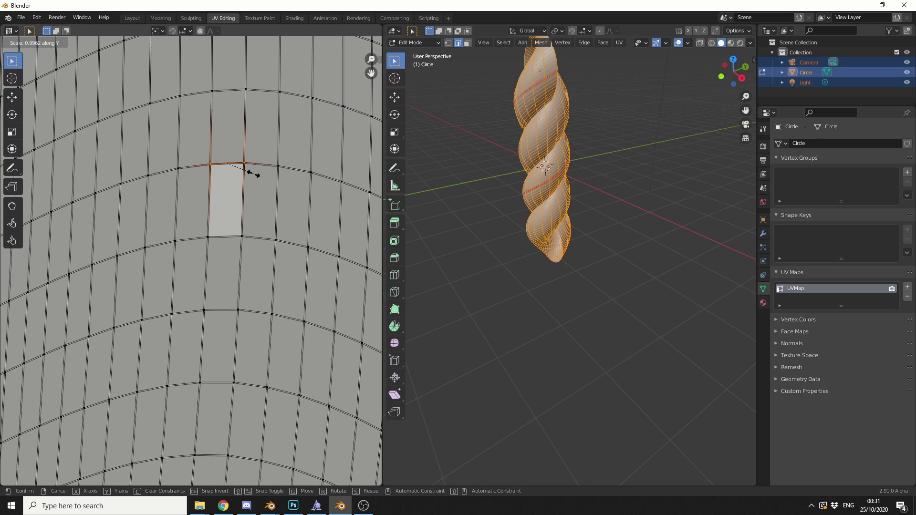
pyautogui.write('0')
pyautogui.press('Return')
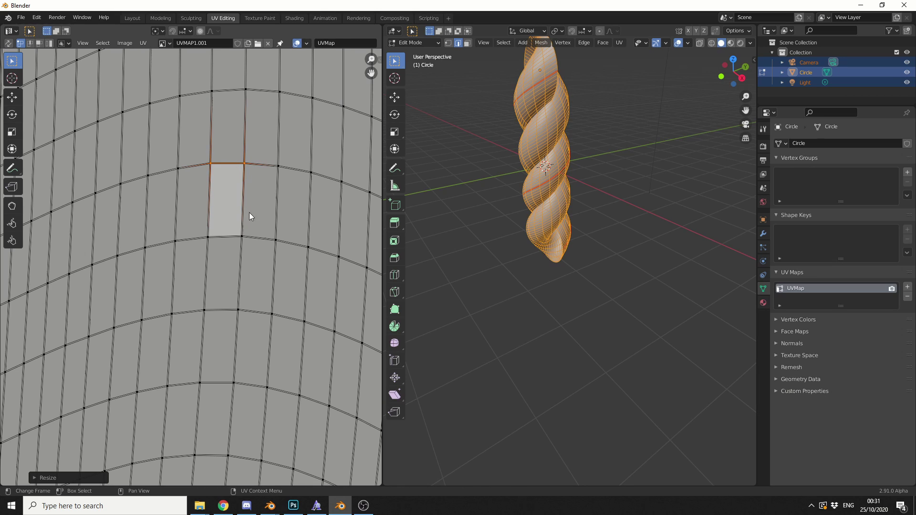
pyautogui.click(197, 253)
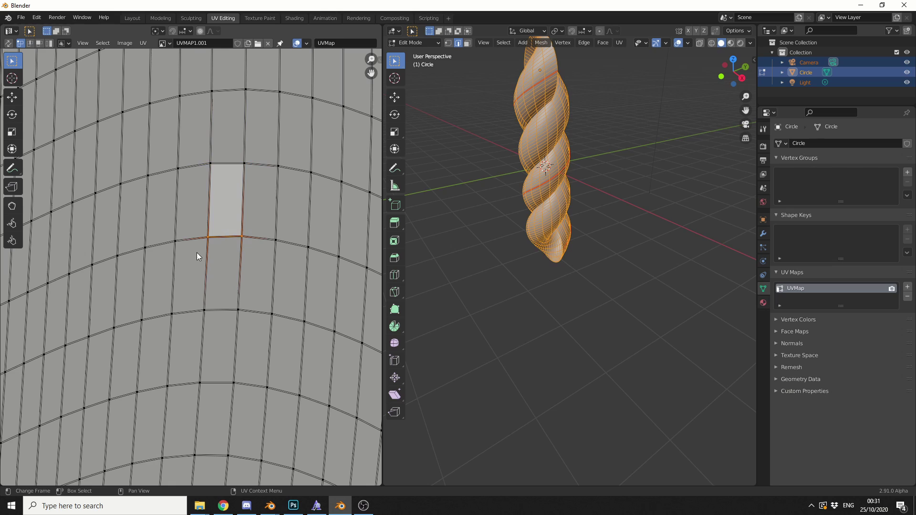
pyautogui.press('s')
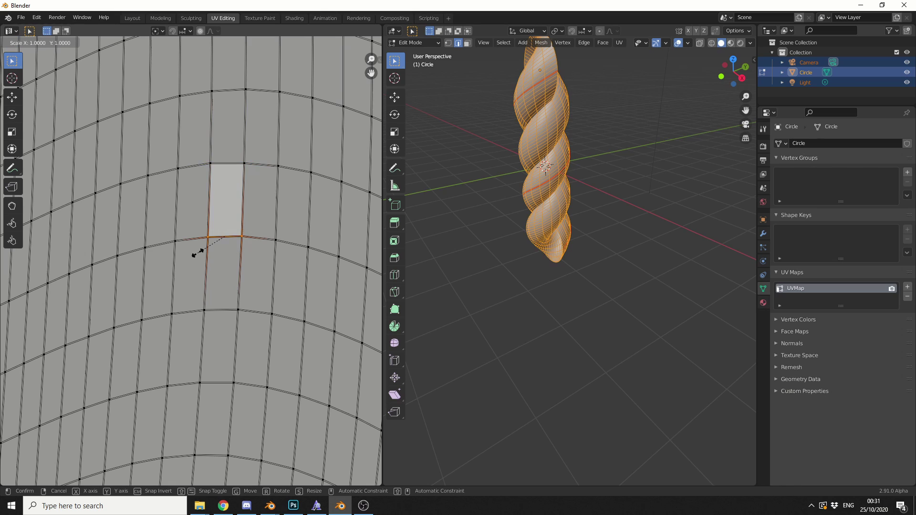
pyautogui.press('y')
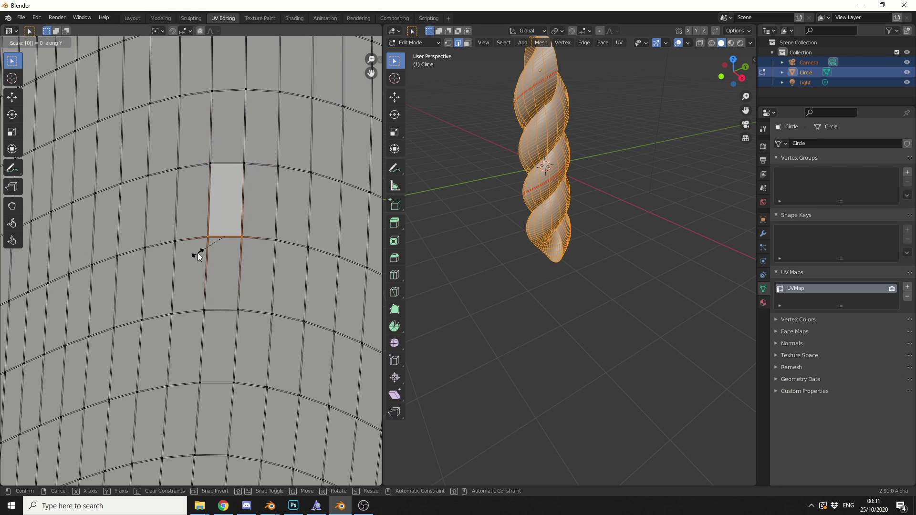
pyautogui.click(197, 253)
# Straighten the quad's right edge with scale X 0 and align its left edge with Align Auto
pyautogui.click(252, 156)
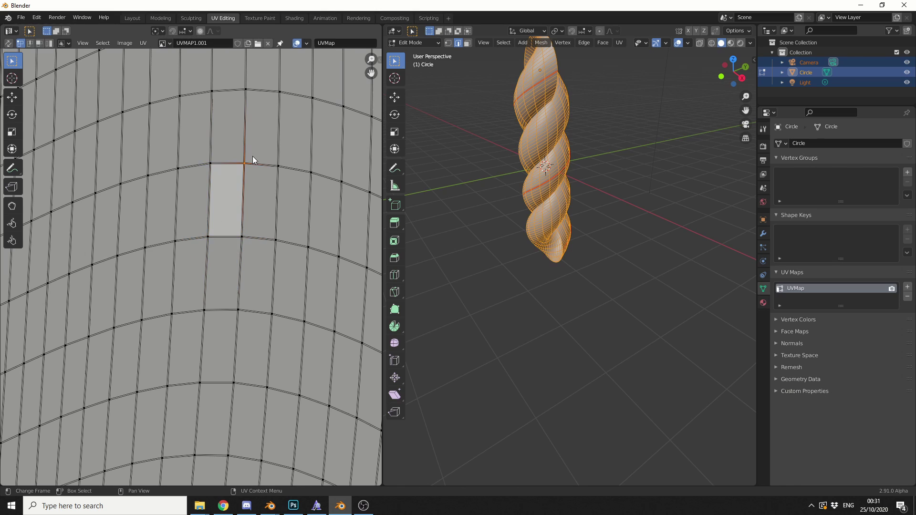
pyautogui.click(232, 248)
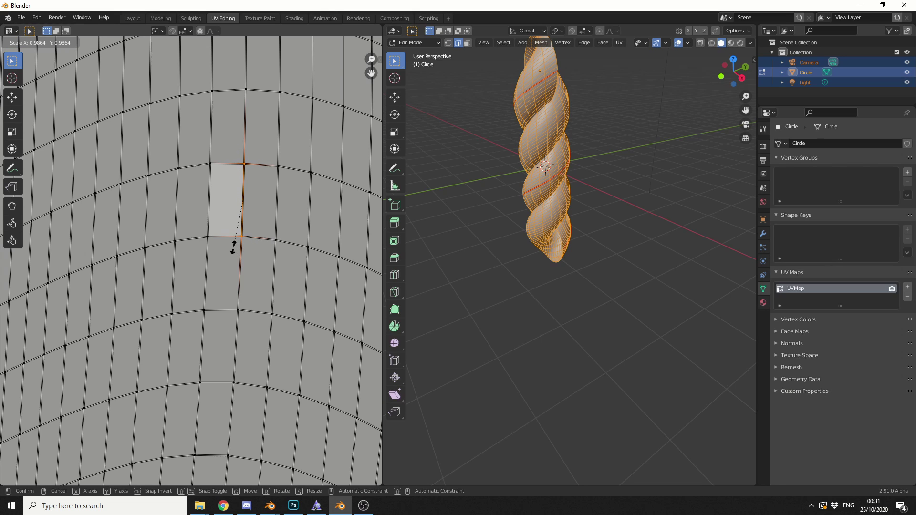
pyautogui.press('x')
pyautogui.press('0')
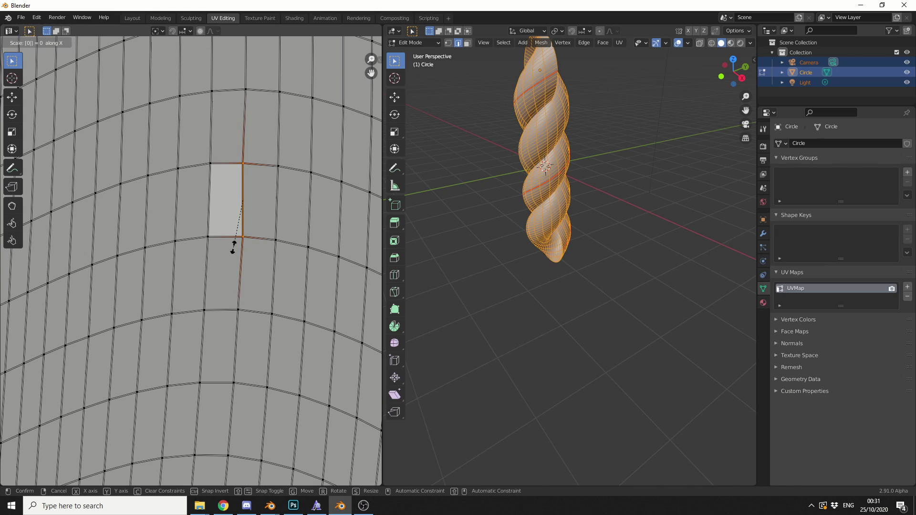
pyautogui.press('Return')
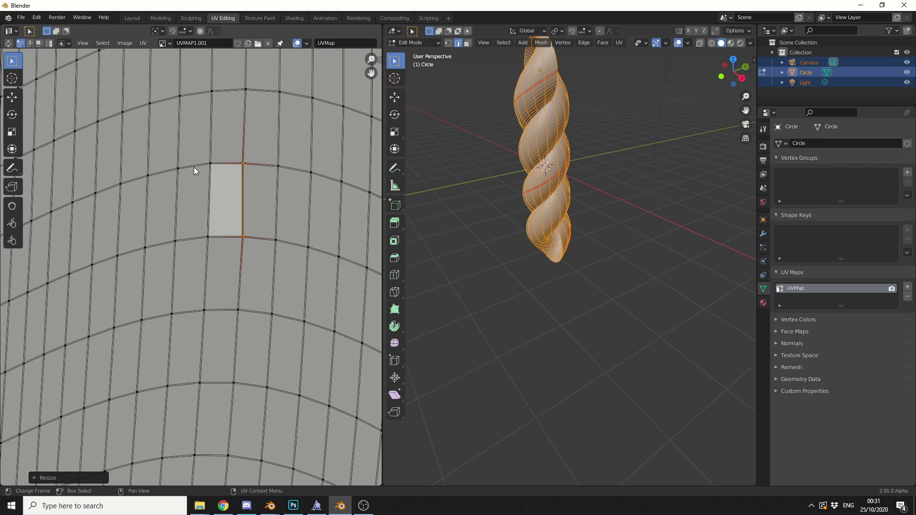
pyautogui.keyDown('alt'); pyautogui.click(221, 268); pyautogui.keyUp('alt')
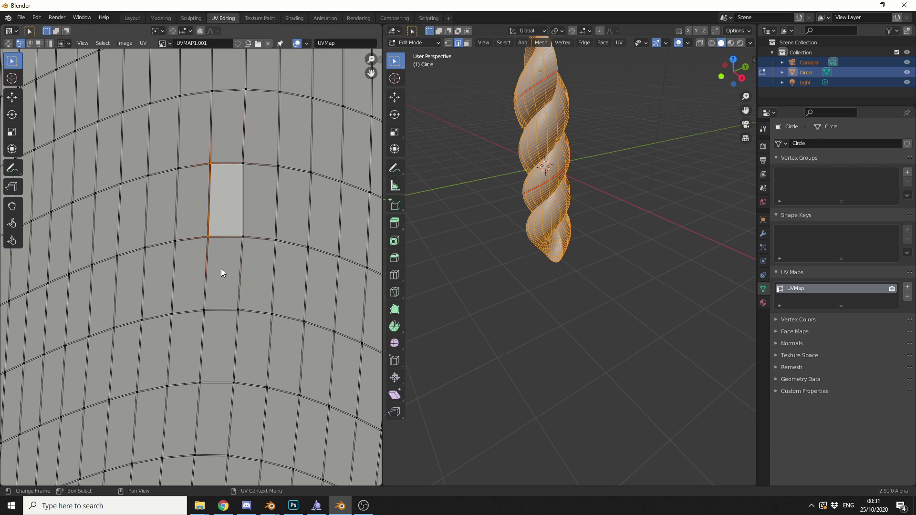
pyautogui.rightClick(207, 208)
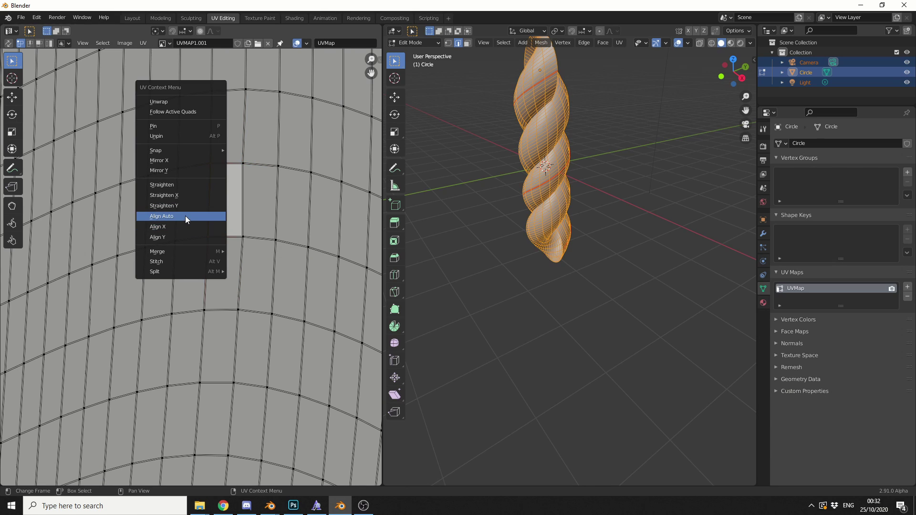
pyautogui.click(186, 217)
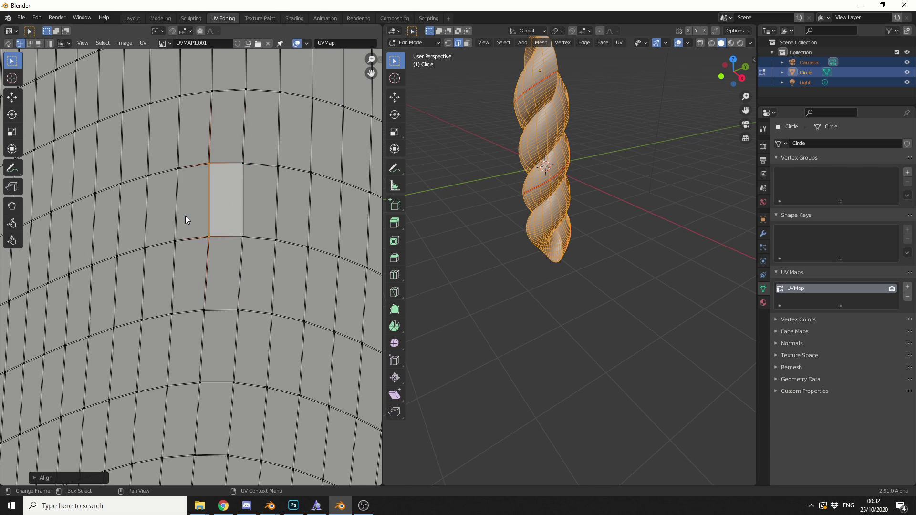
pyautogui.click(256, 248)
pyautogui.scroll(-3, 246, 206)
pyautogui.scroll(2, 205, 234)
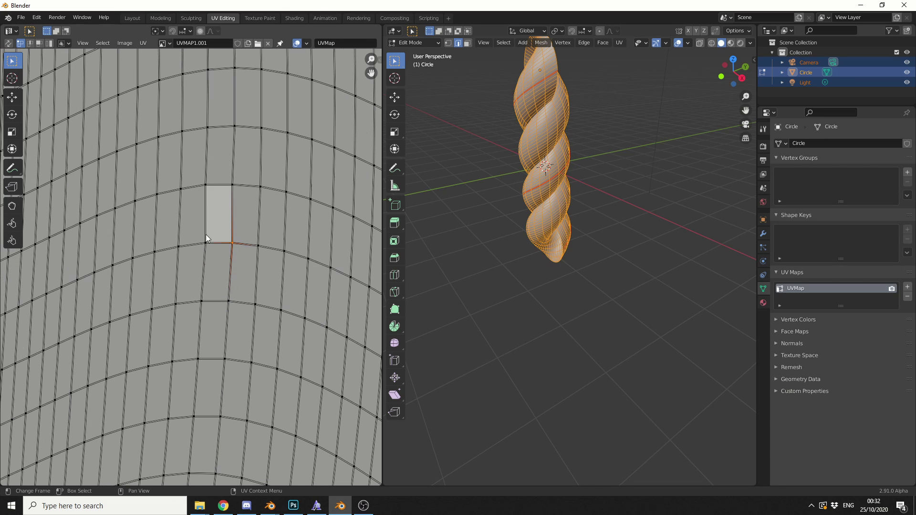
# Make the squared face active and straighten the whole UV layout with Follow Active Quads
pyautogui.press('3')
pyautogui.click(220, 216)
pyautogui.rightClick(220, 212)
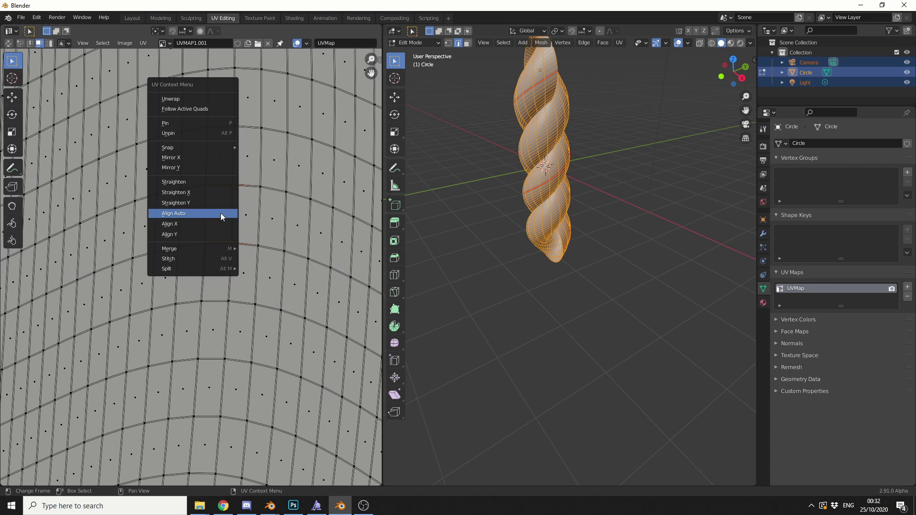
pyautogui.click(185, 110)
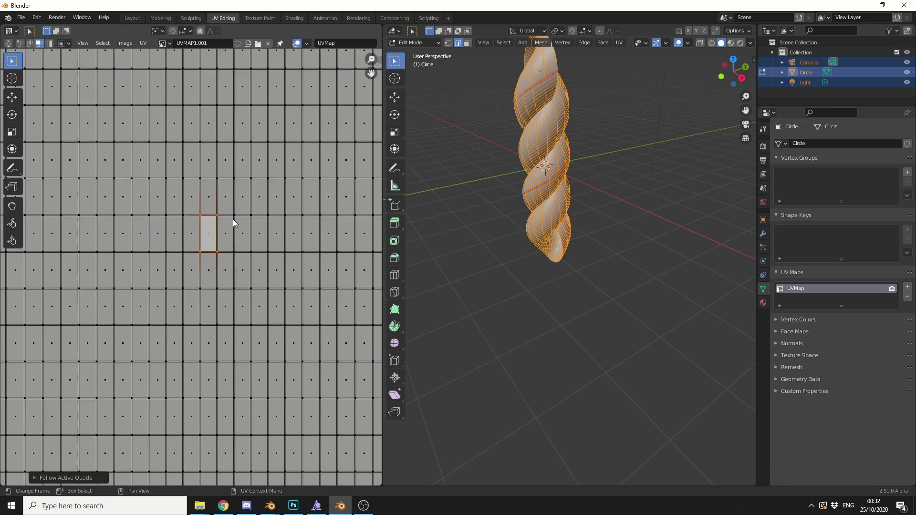
pyautogui.scroll(-4, 258, 229)
pyautogui.scroll(4, 288, 249)
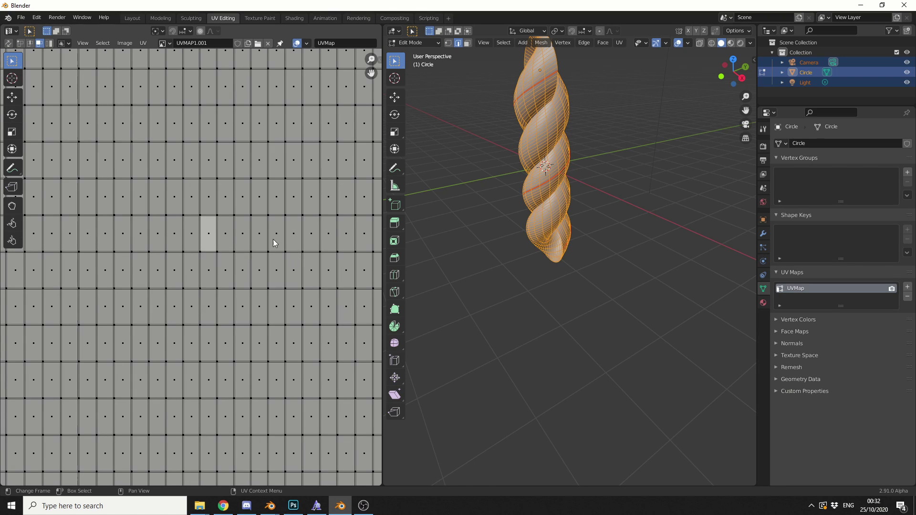
pyautogui.scroll(-6, 208, 228)
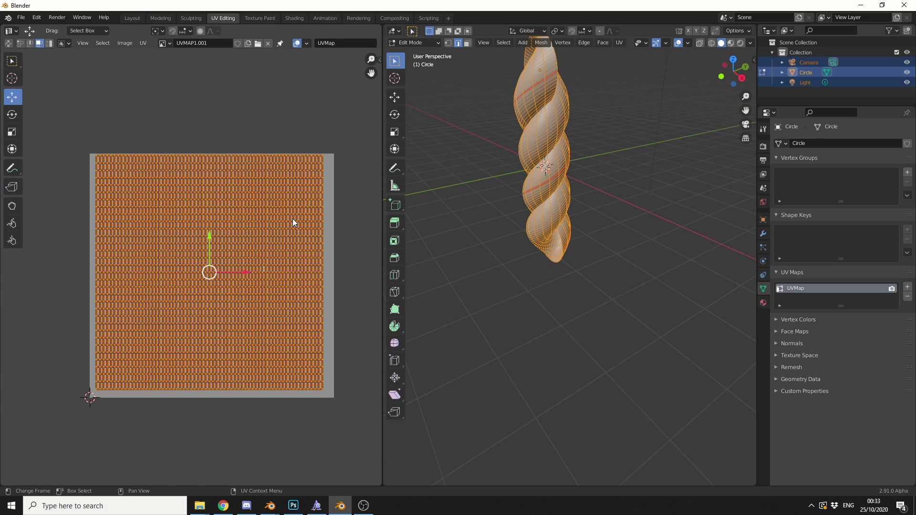
# Pack the UV islands to fill the square, then deselect the mesh with Alt+A
pyautogui.click(148, 45)
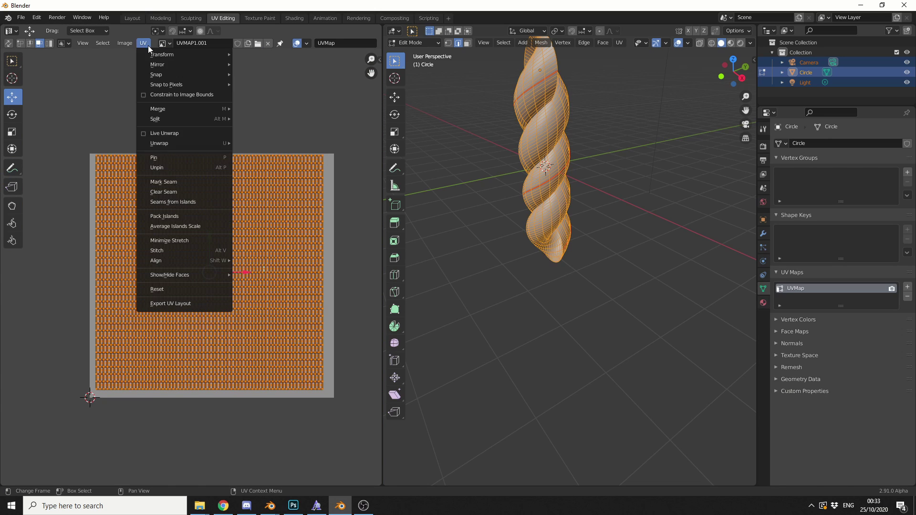
pyautogui.click(180, 212)
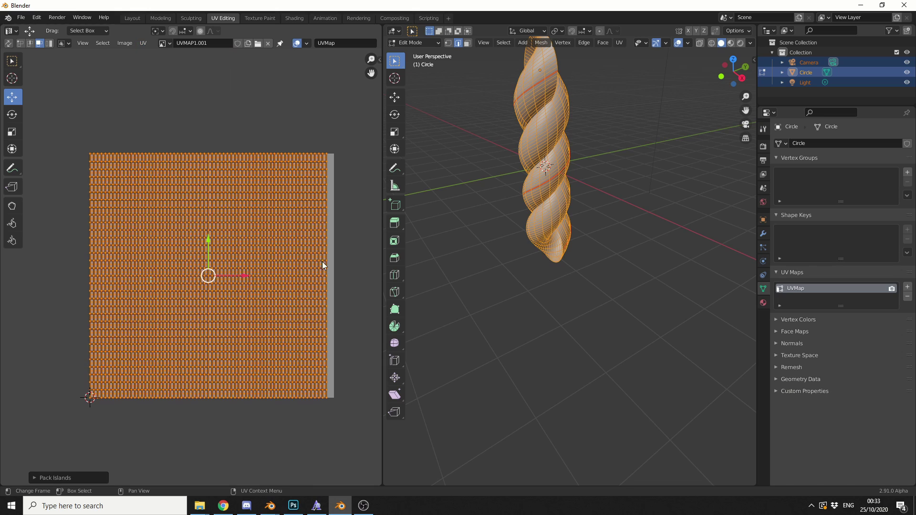
pyautogui.press('3')
pyautogui.hotkey('alt', 'a')
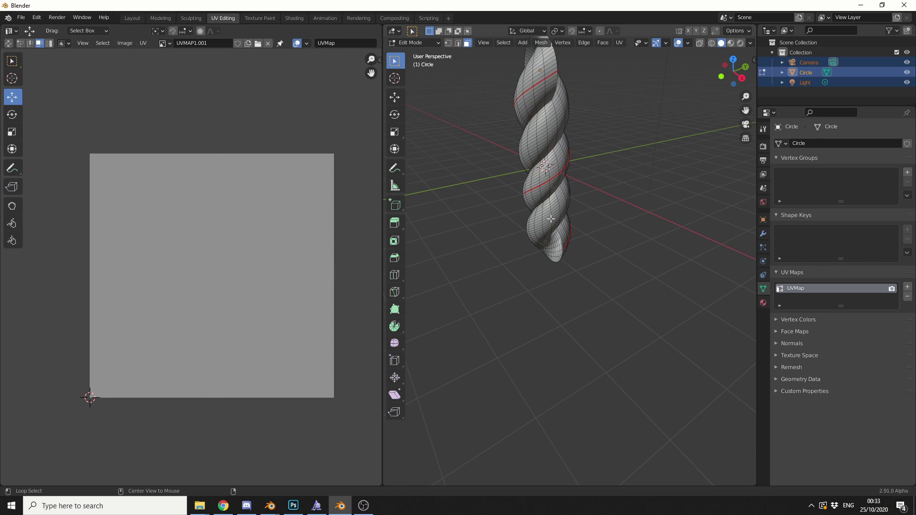
# Select one spiralling face loop on the mesh and its matching vertical UV strip in the UV square
pyautogui.keyDown('alt'); pyautogui.click(551, 219); pyautogui.keyUp('alt')
pyautogui.moveTo(248, 120); pyautogui.dragTo(169, 420)
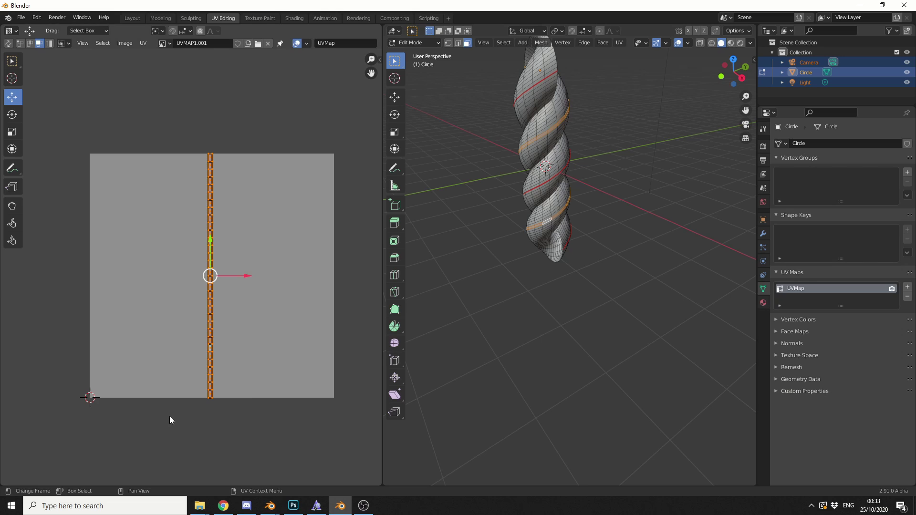